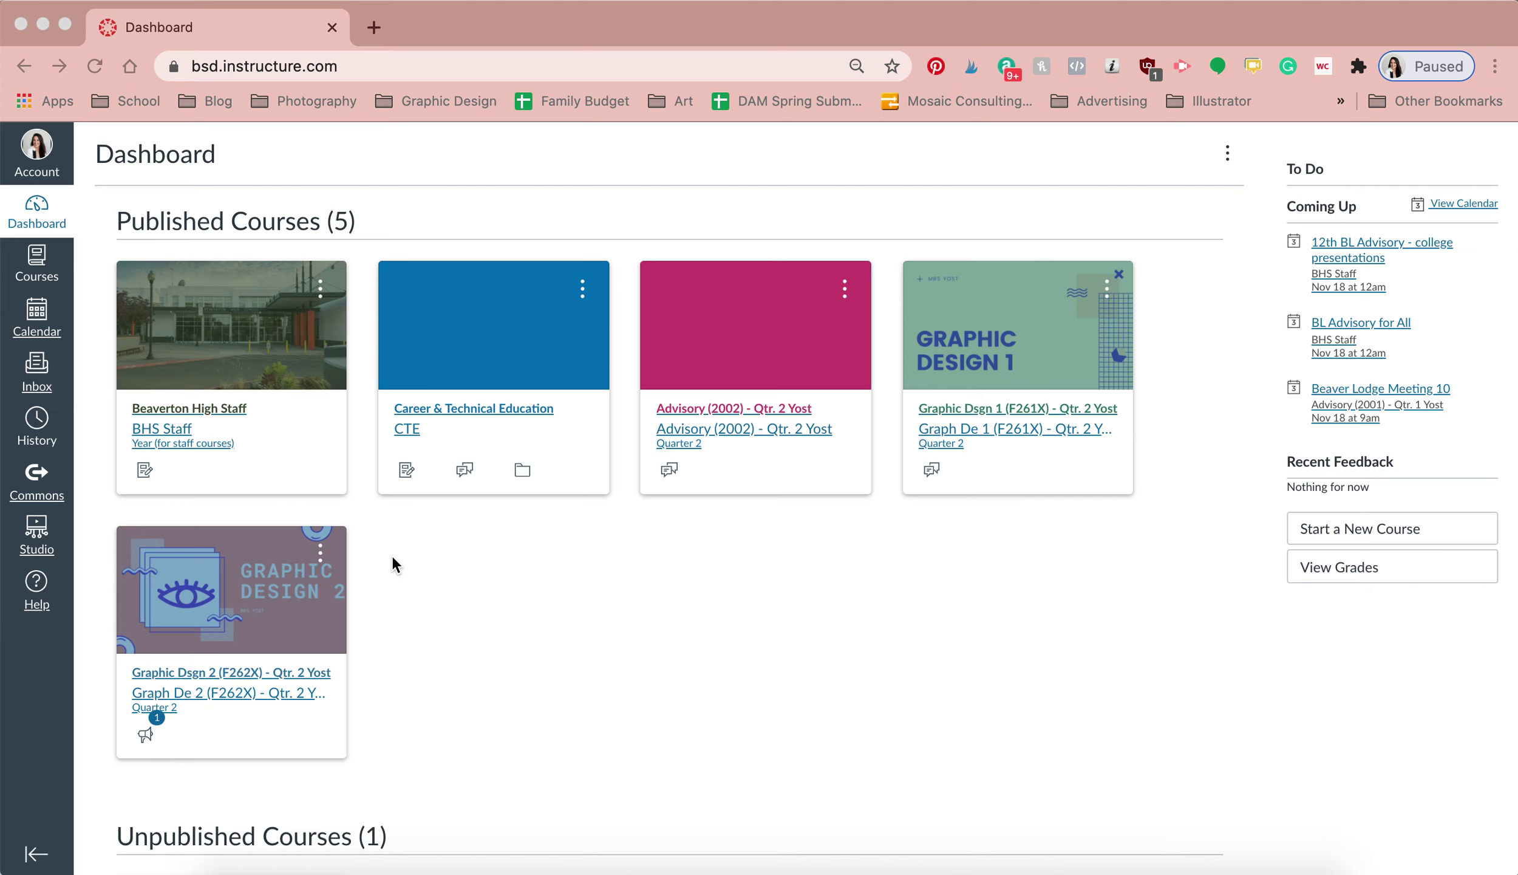
Open the full All Courses list from the Courses menu.
{"action": "scroll", "coordinate": [392, 557], "scroll_direction": "down", "scroll_amount": 1}
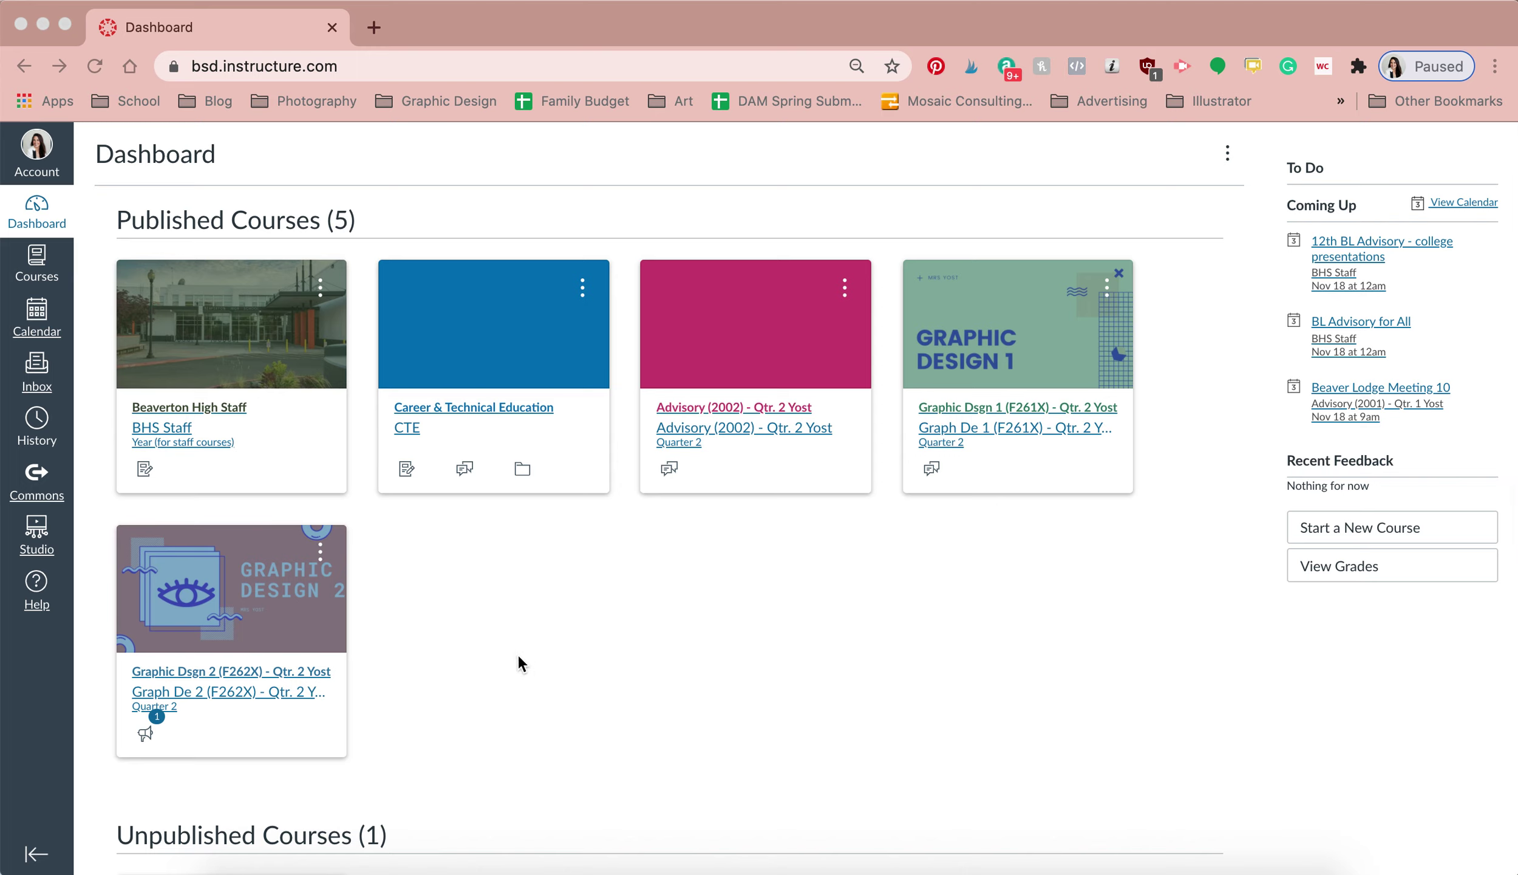
{"action": "left_click", "coordinate": [38, 272]}
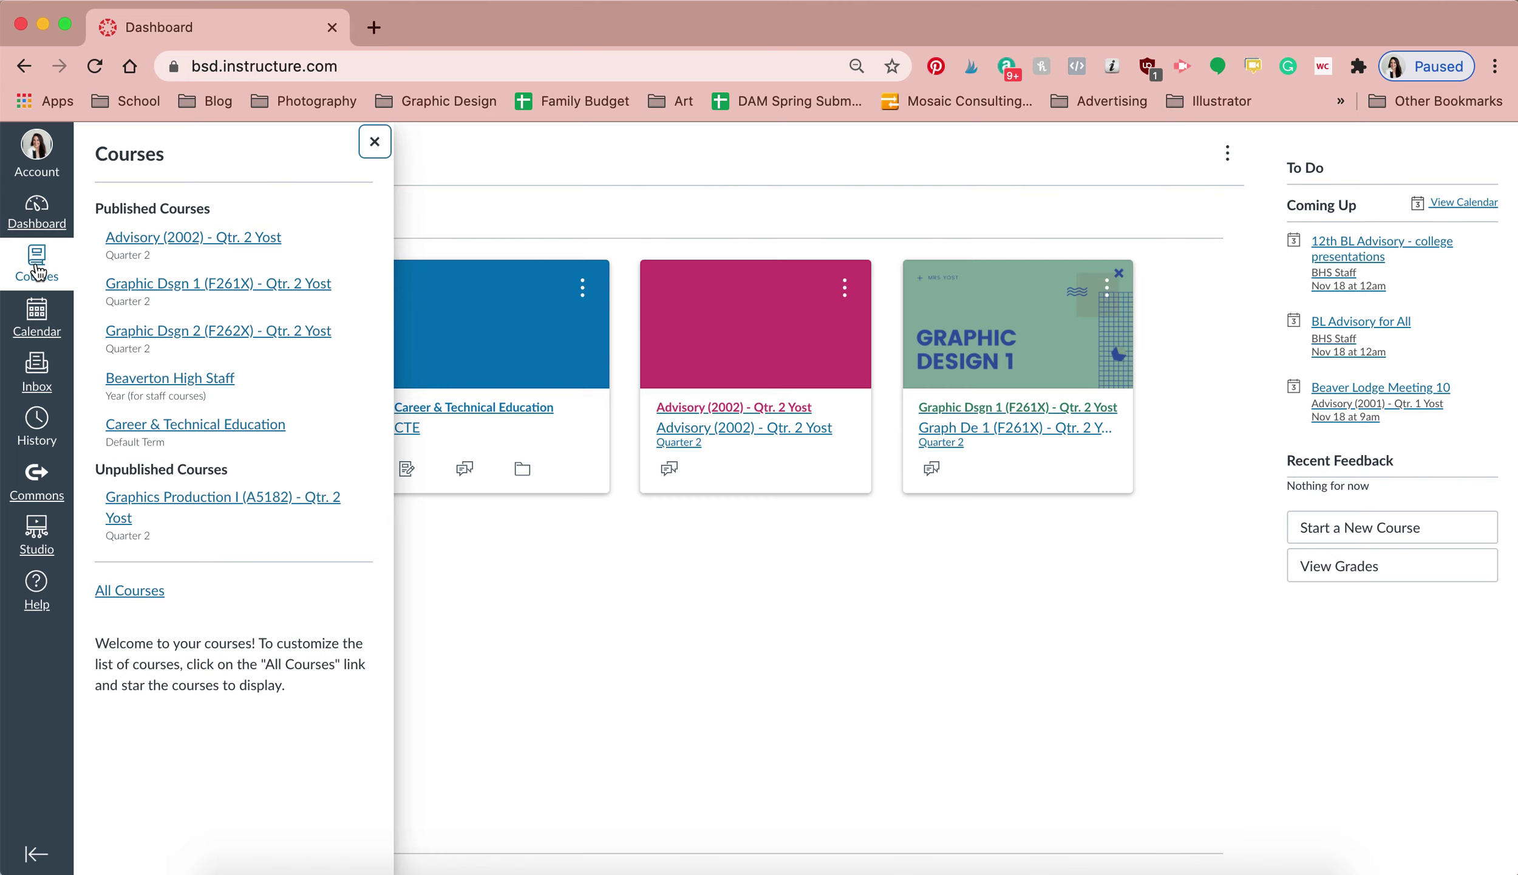
{"action": "left_click", "coordinate": [123, 593]}
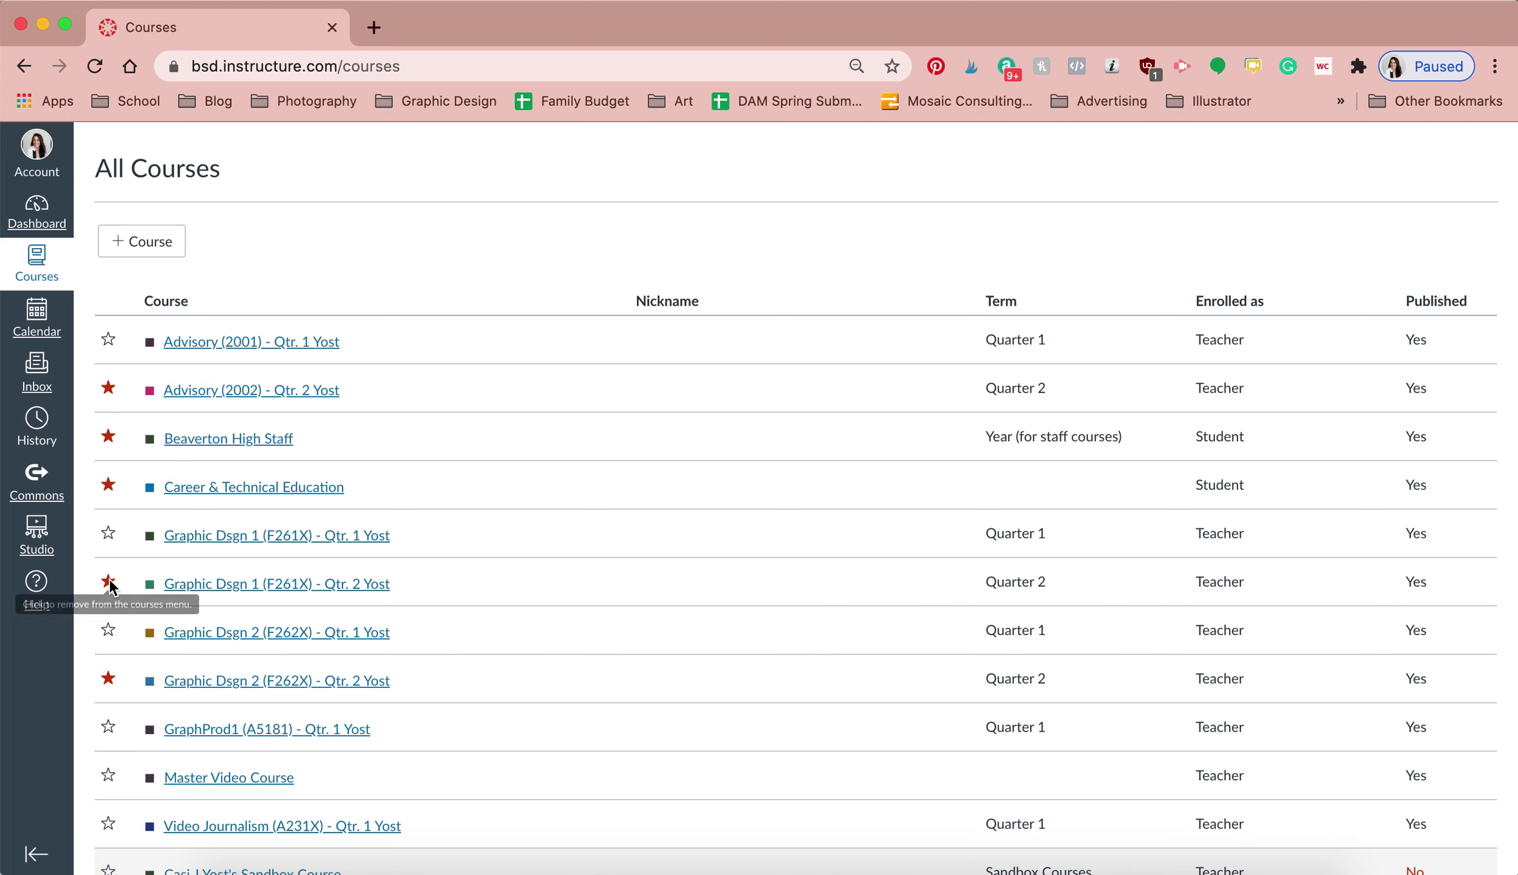
Unstar Graphic Dsgn 1 Qtr. 1, then recheck the Courses list showing only starred courses.
{"action": "left_click", "coordinate": [108, 535]}
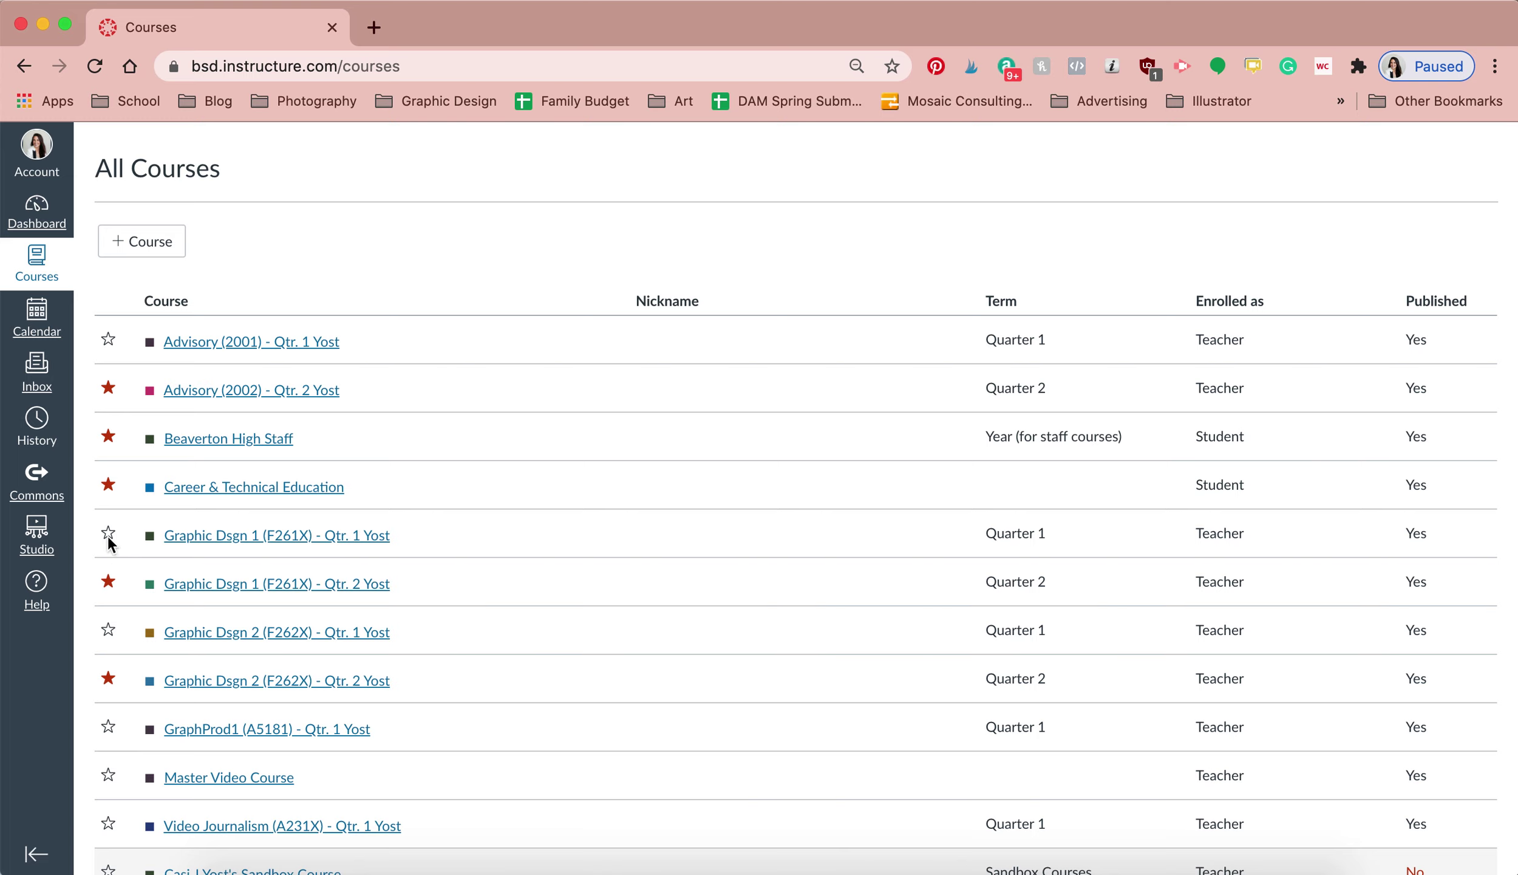
{"action": "left_click", "coordinate": [109, 535]}
{"action": "left_click", "coordinate": [108, 534]}
{"action": "left_click", "coordinate": [40, 264]}
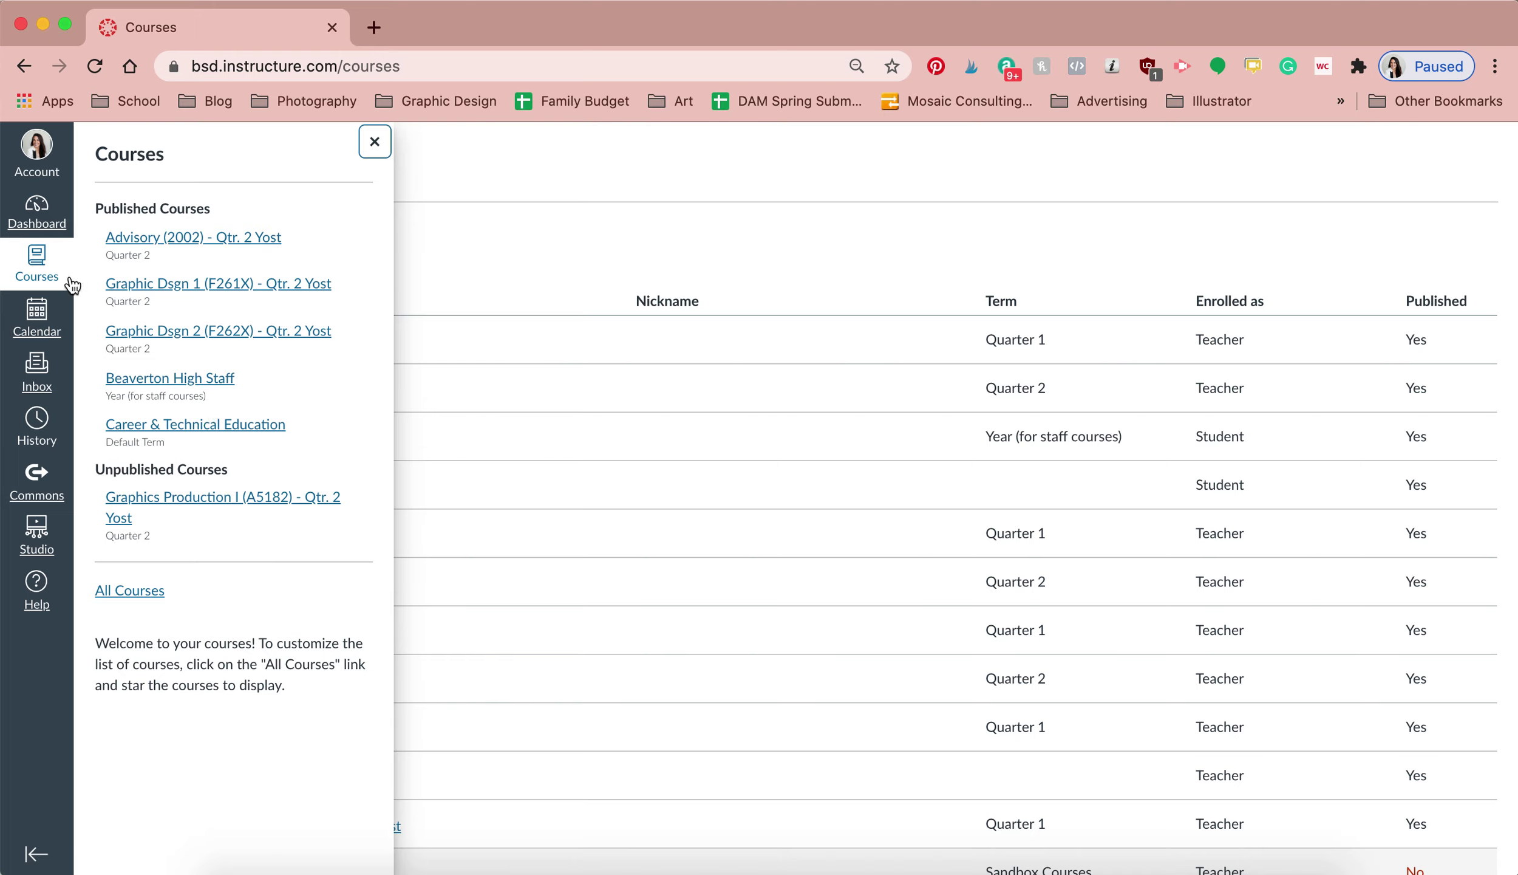
On the calendar, hide Beaverton High Staff, Career & Technical Education, Graphic Dsgn Qtr. 2, Graphics Production I and Advisory calendars.
{"action": "left_click", "coordinate": [28, 320]}
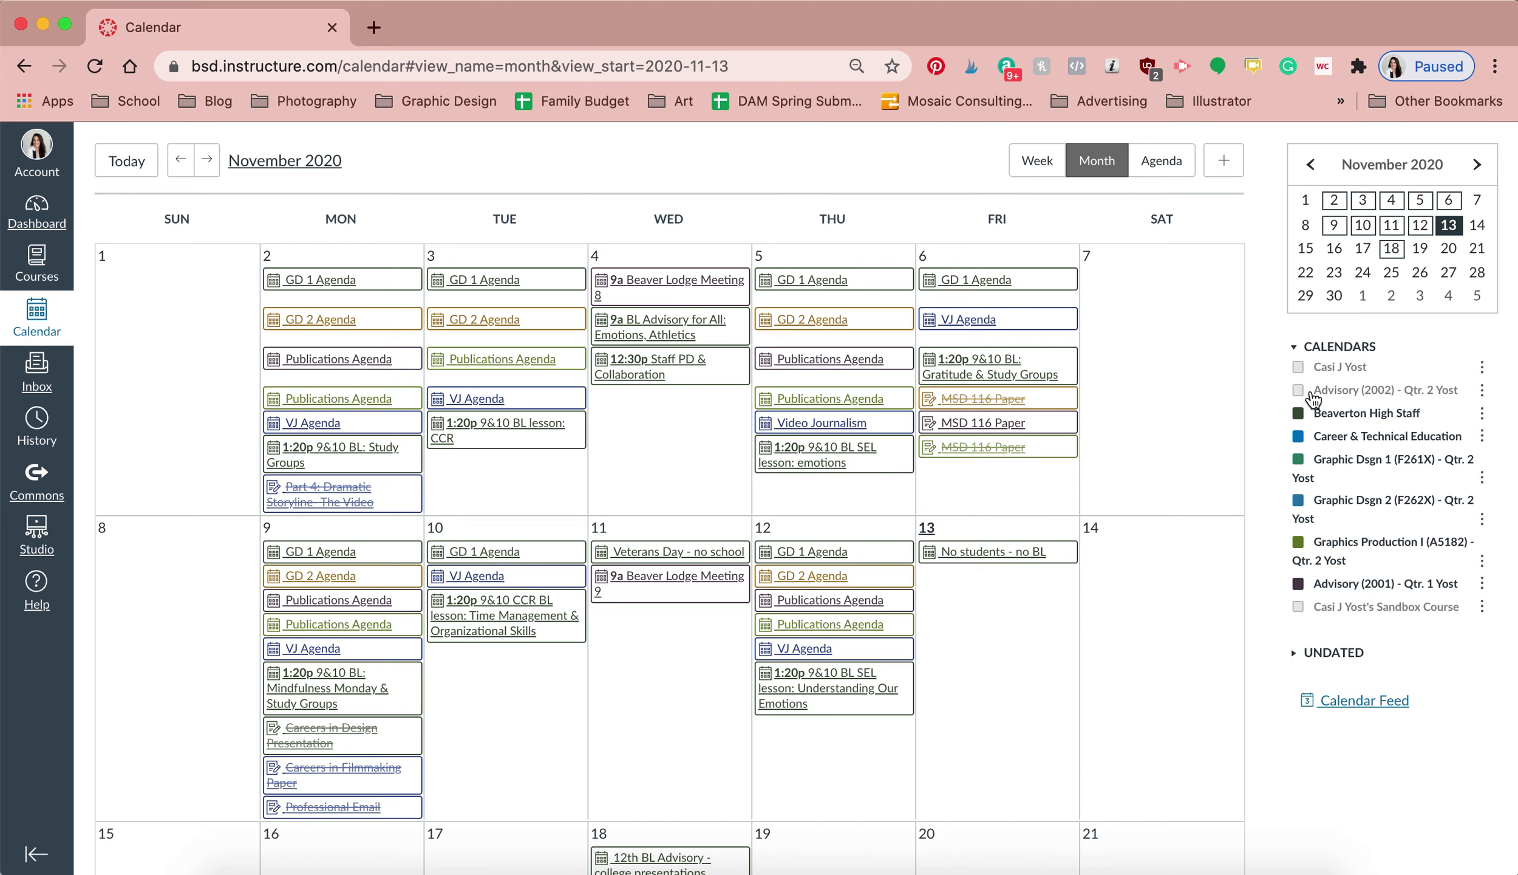
{"action": "left_click", "coordinate": [1298, 413]}
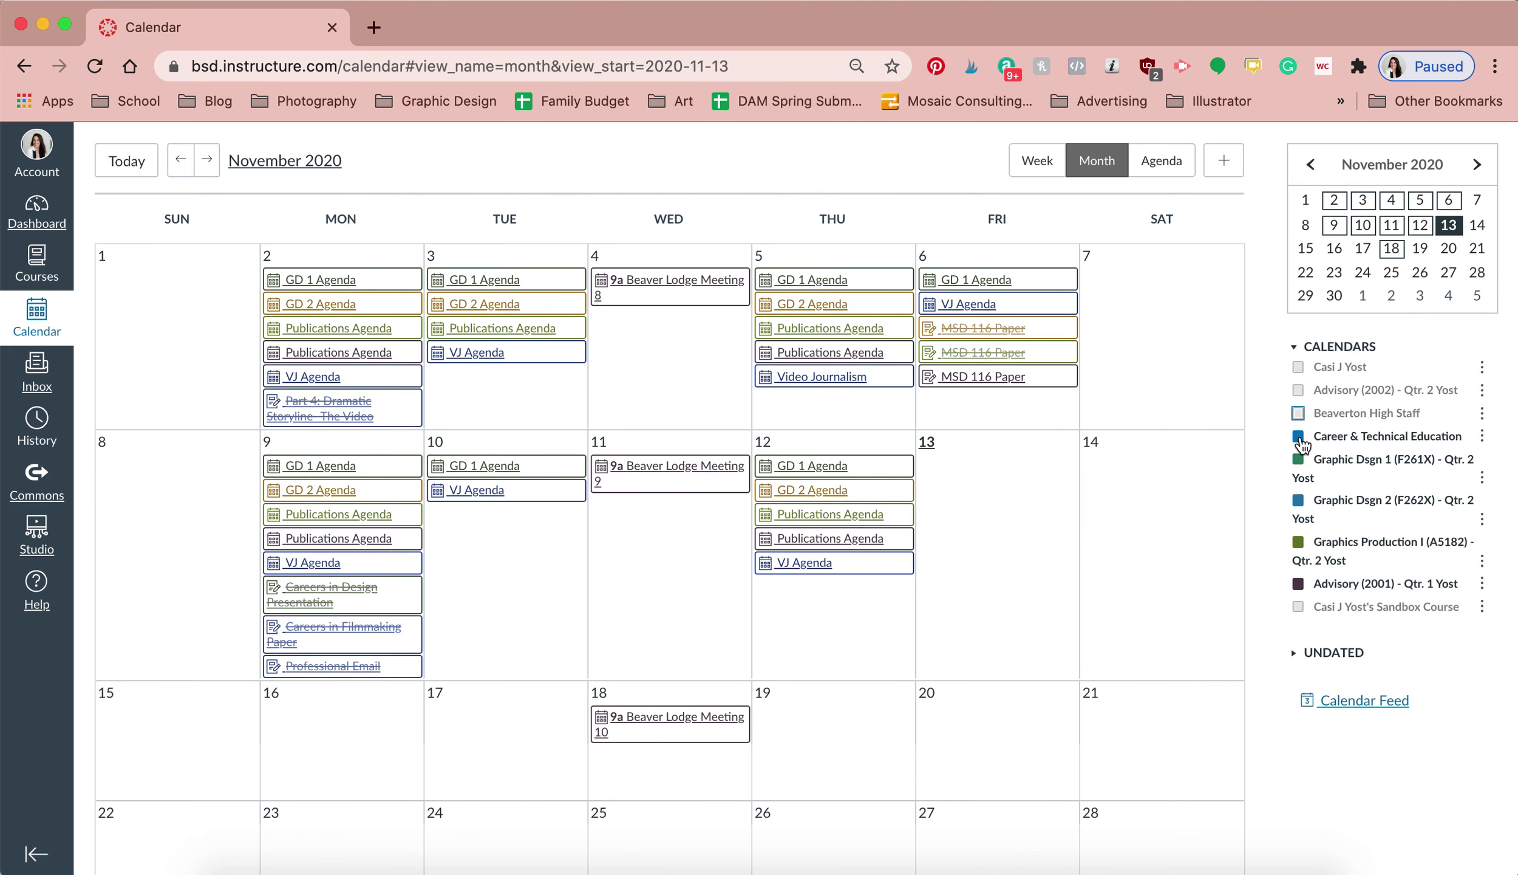
{"action": "left_click", "coordinate": [1299, 436]}
{"action": "left_click", "coordinate": [1298, 460]}
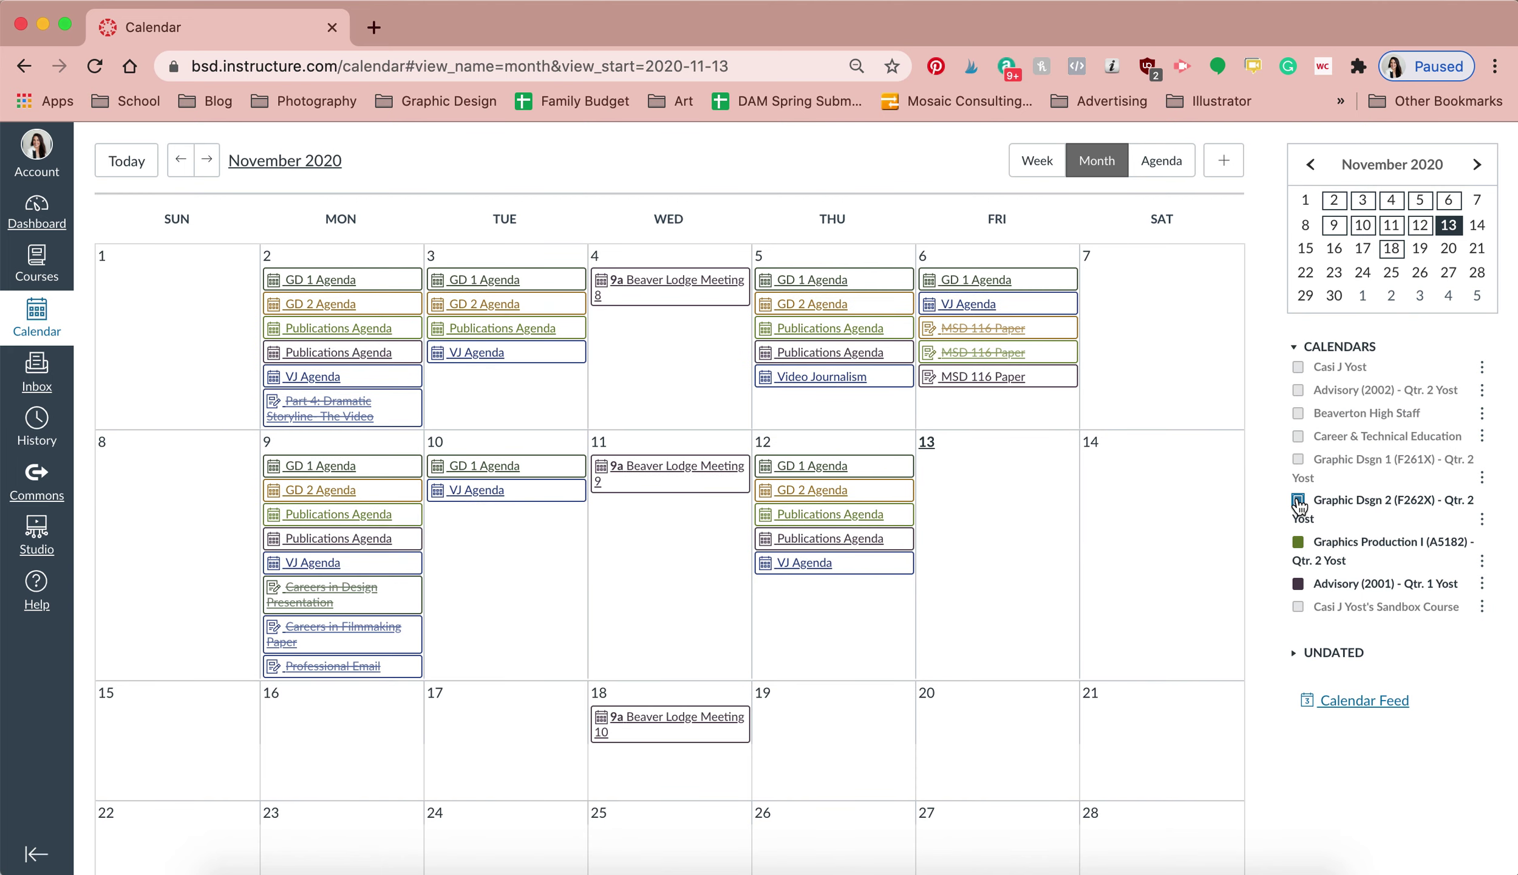
{"action": "left_click", "coordinate": [1298, 500]}
{"action": "left_click", "coordinate": [1298, 544]}
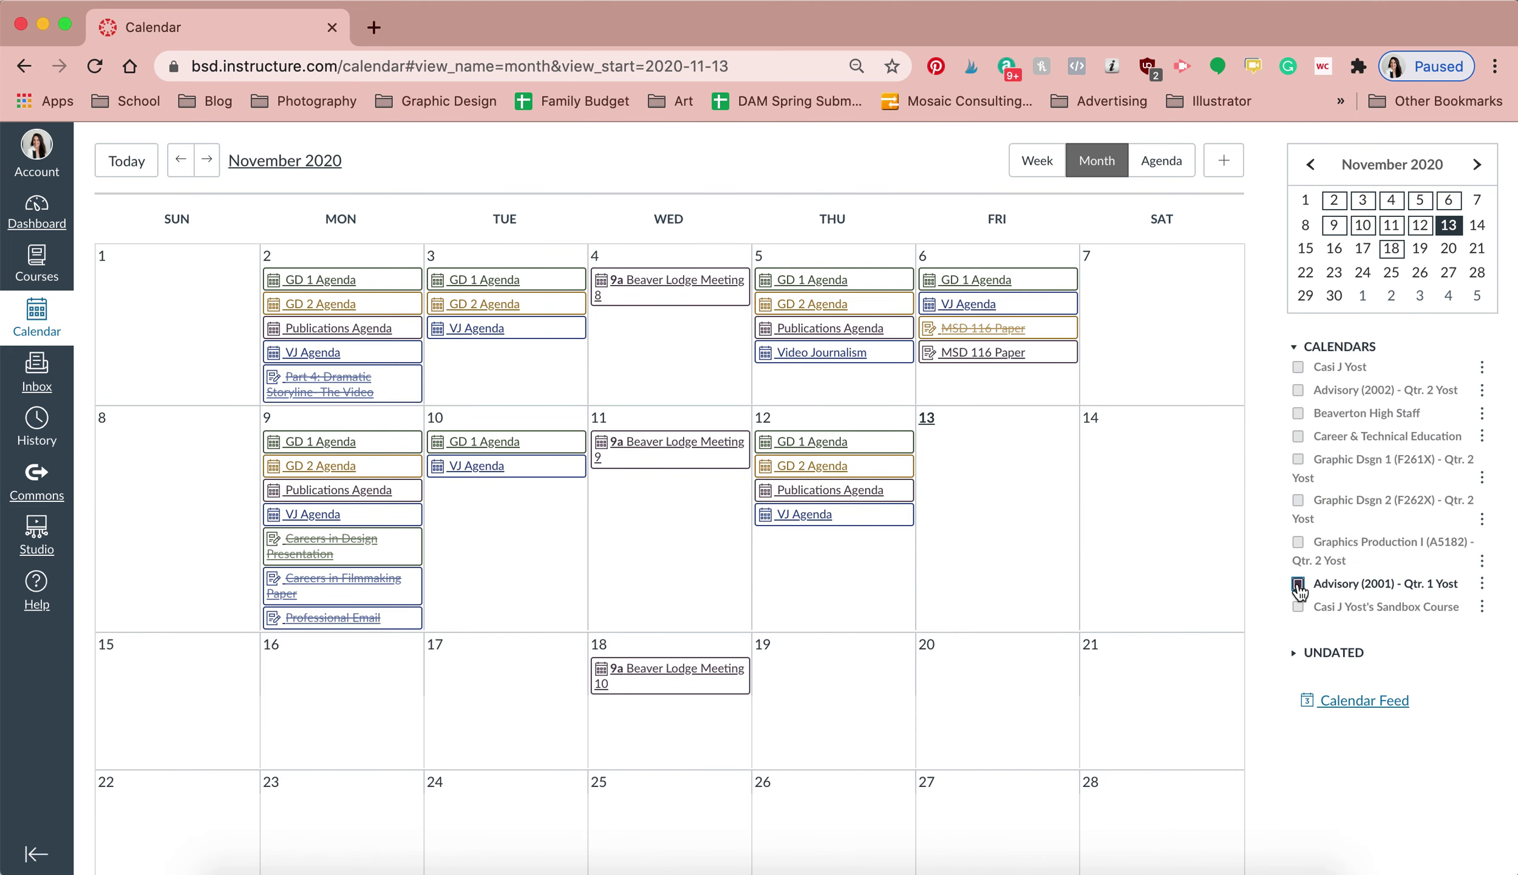
{"action": "left_click", "coordinate": [1298, 584]}
Hide the remaining Graphic Dsgn 1 Qtr. 1, Graphic Dsgn 2 Qtr. 1, GraphProd1 and Video Journalism calendars.
{"action": "scroll", "coordinate": [1311, 461], "scroll_direction": "down", "scroll_amount": 5}
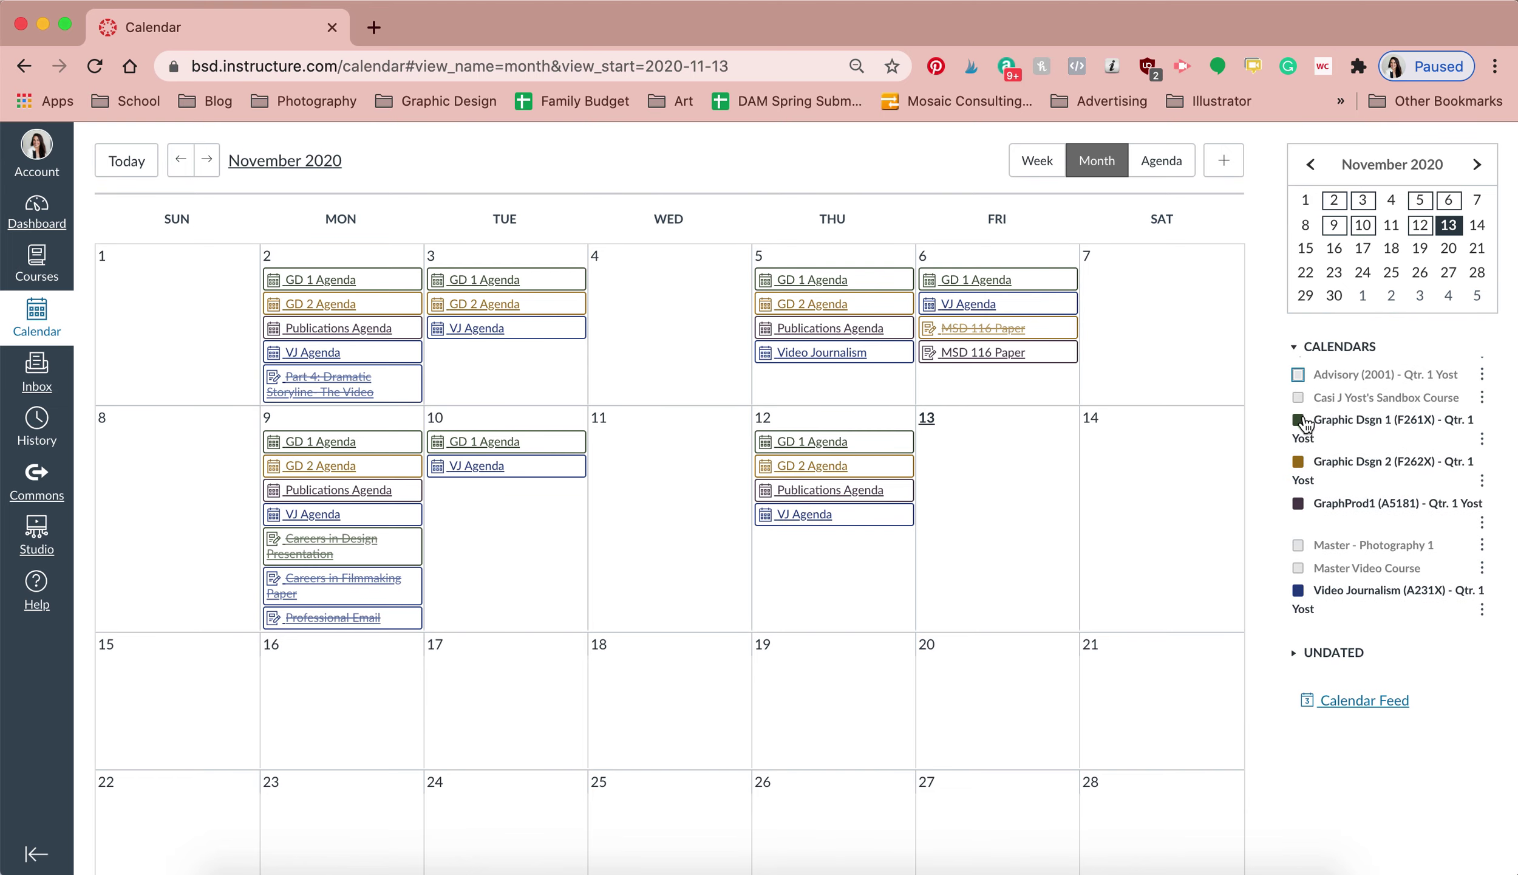
{"action": "left_click", "coordinate": [1298, 420]}
{"action": "left_click", "coordinate": [1298, 463]}
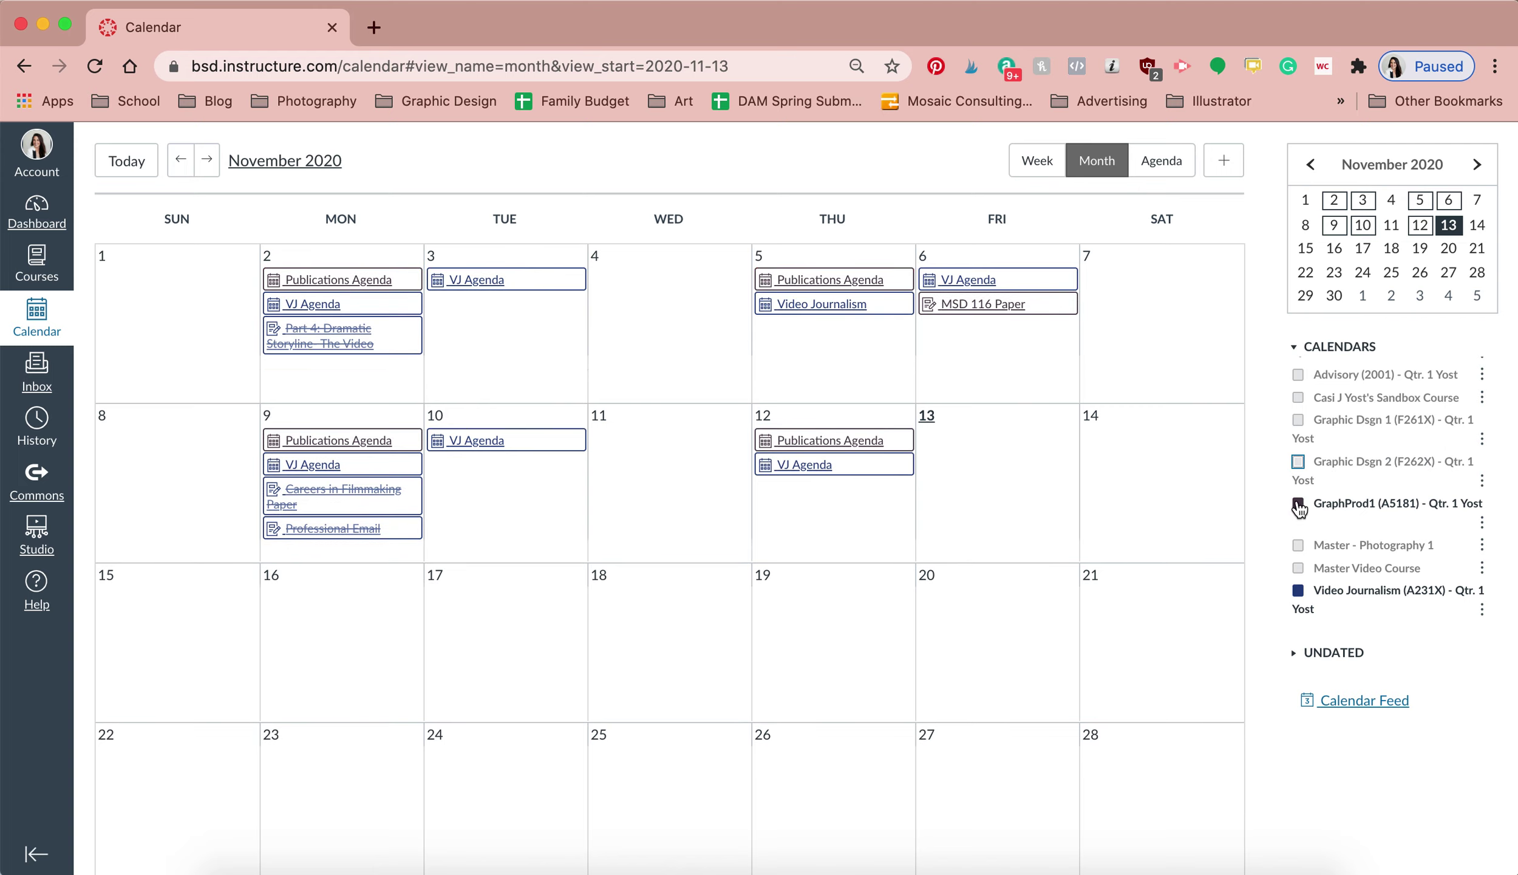
{"action": "left_click", "coordinate": [1298, 503]}
{"action": "left_click", "coordinate": [1298, 592]}
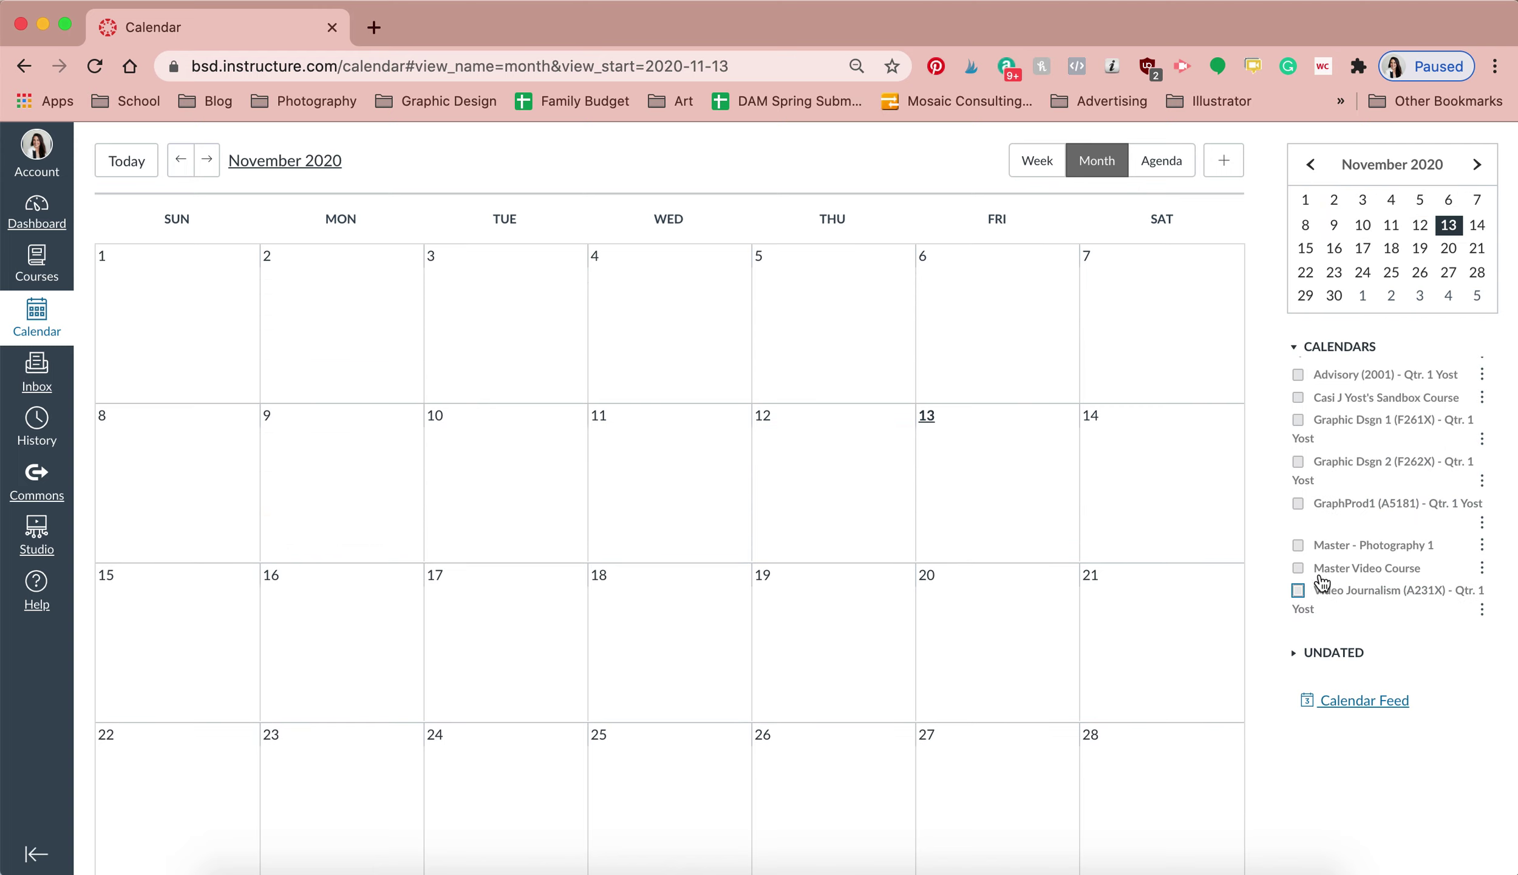
Briefly show then re-hide the two Graphic Dsgn Qtr. 2 calendars, and turn on Graphic Dsgn 2 Qtr. 1.
{"action": "scroll", "coordinate": [1336, 568], "scroll_direction": "up", "scroll_amount": 2}
{"action": "scroll", "coordinate": [1336, 566], "scroll_direction": "up", "scroll_amount": 3}
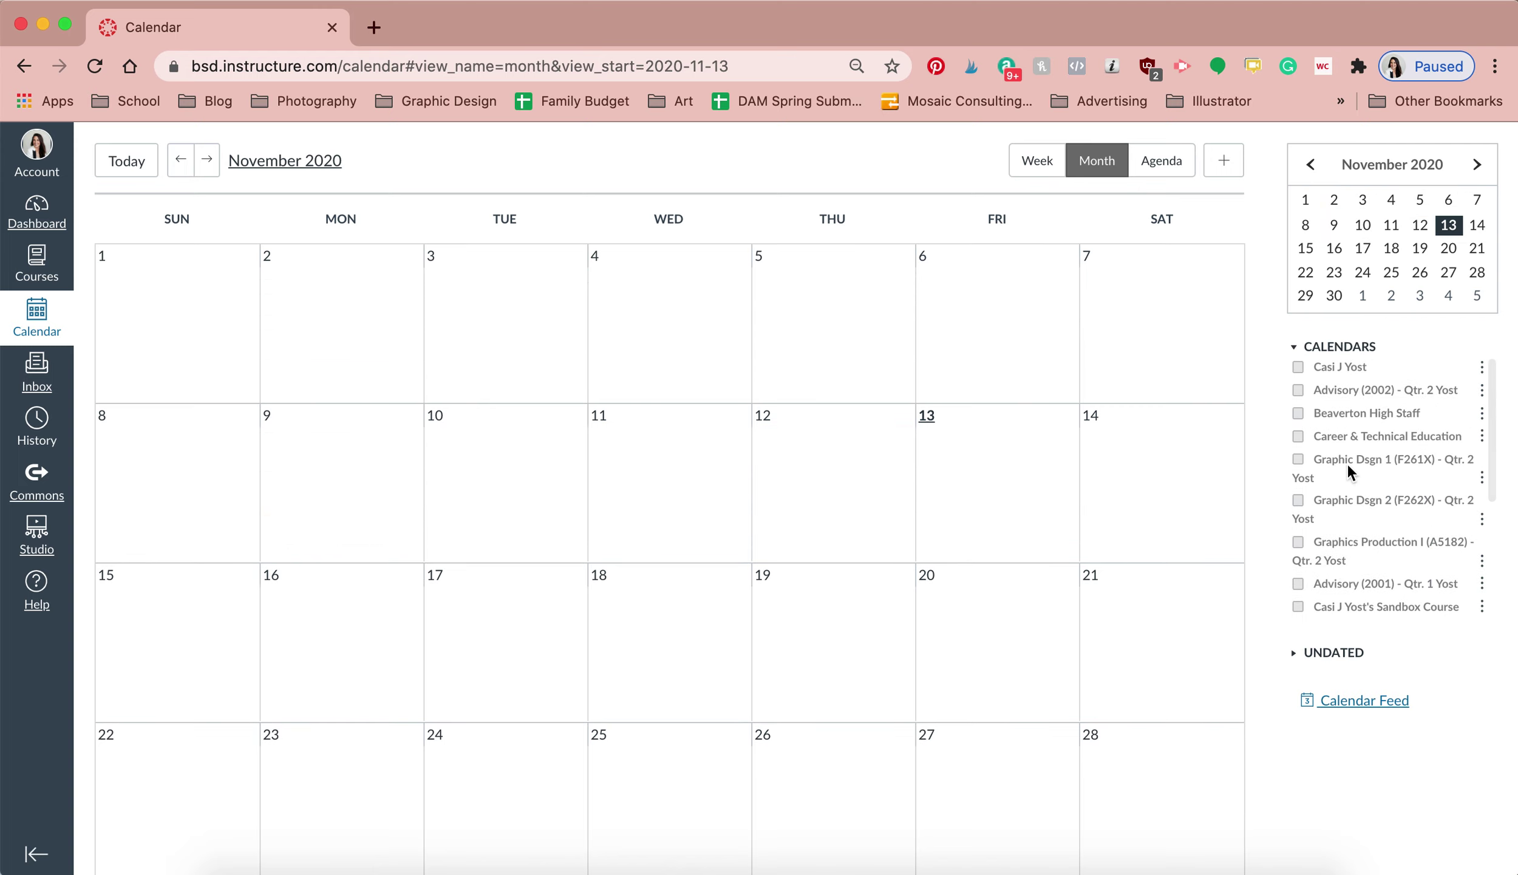
{"action": "left_click", "coordinate": [1303, 461]}
{"action": "left_click", "coordinate": [1299, 501]}
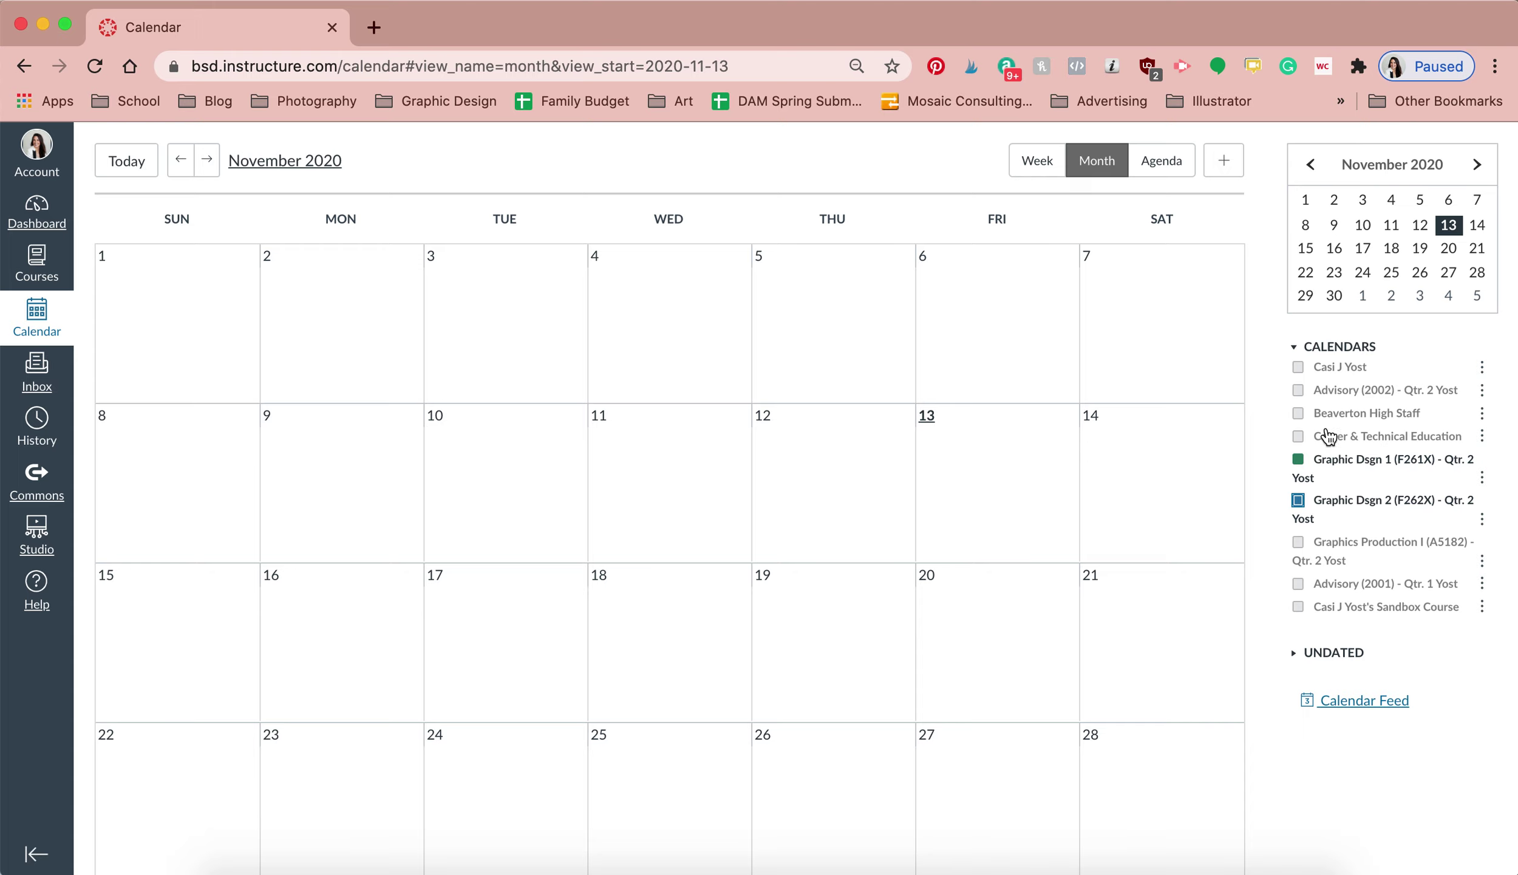
{"action": "scroll", "coordinate": [1328, 436], "scroll_direction": "down", "scroll_amount": 3}
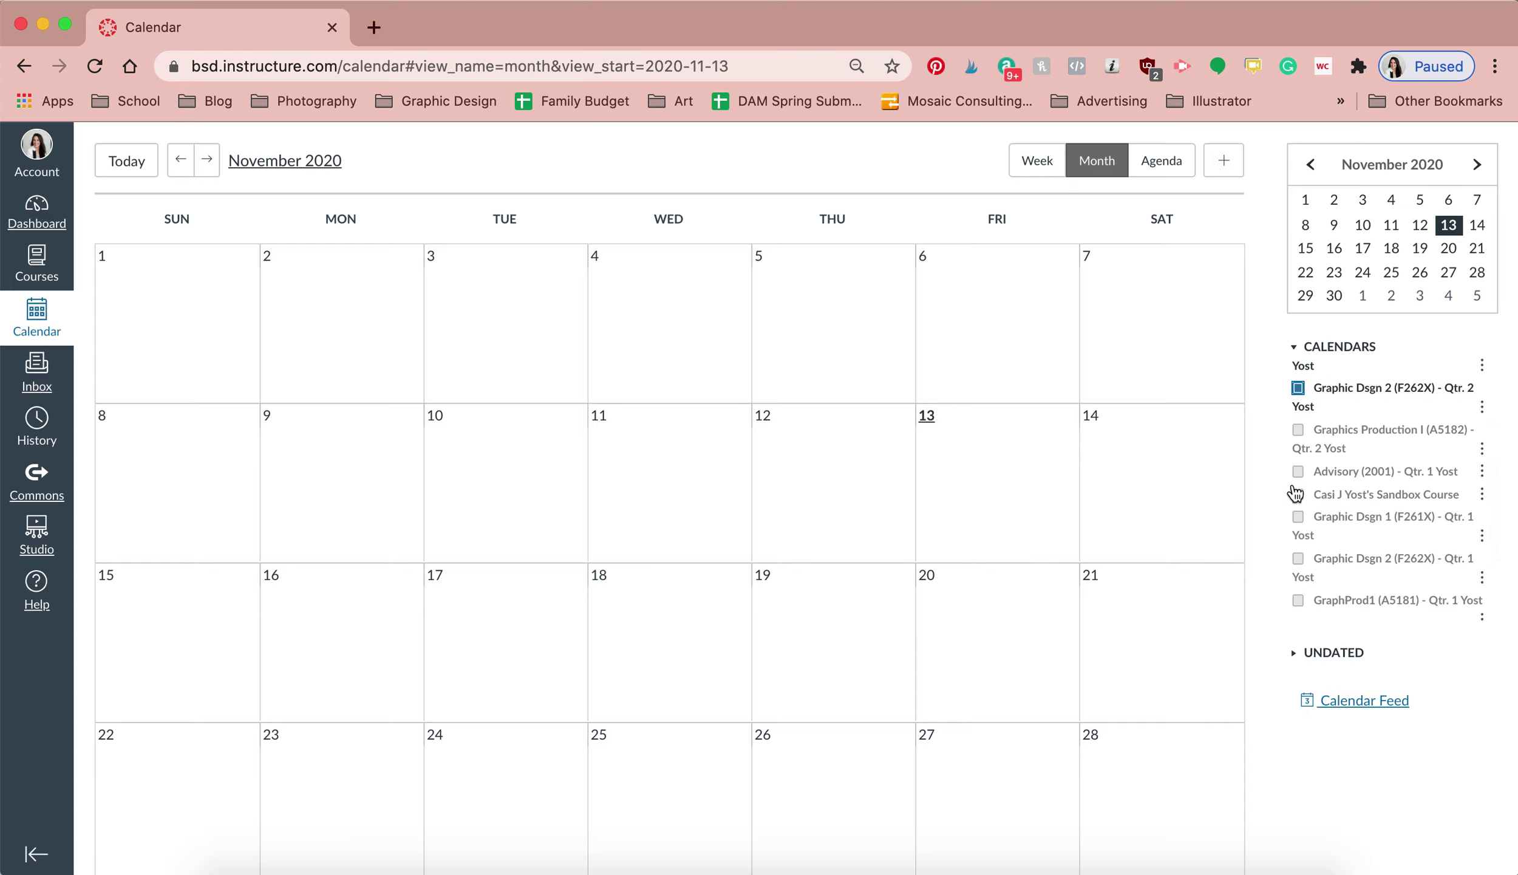
{"action": "left_click", "coordinate": [1300, 392]}
{"action": "scroll", "coordinate": [1302, 396], "scroll_direction": "up", "scroll_amount": 3}
{"action": "left_click", "coordinate": [1299, 447]}
{"action": "scroll", "coordinate": [1301, 453], "scroll_direction": "down", "scroll_amount": 6}
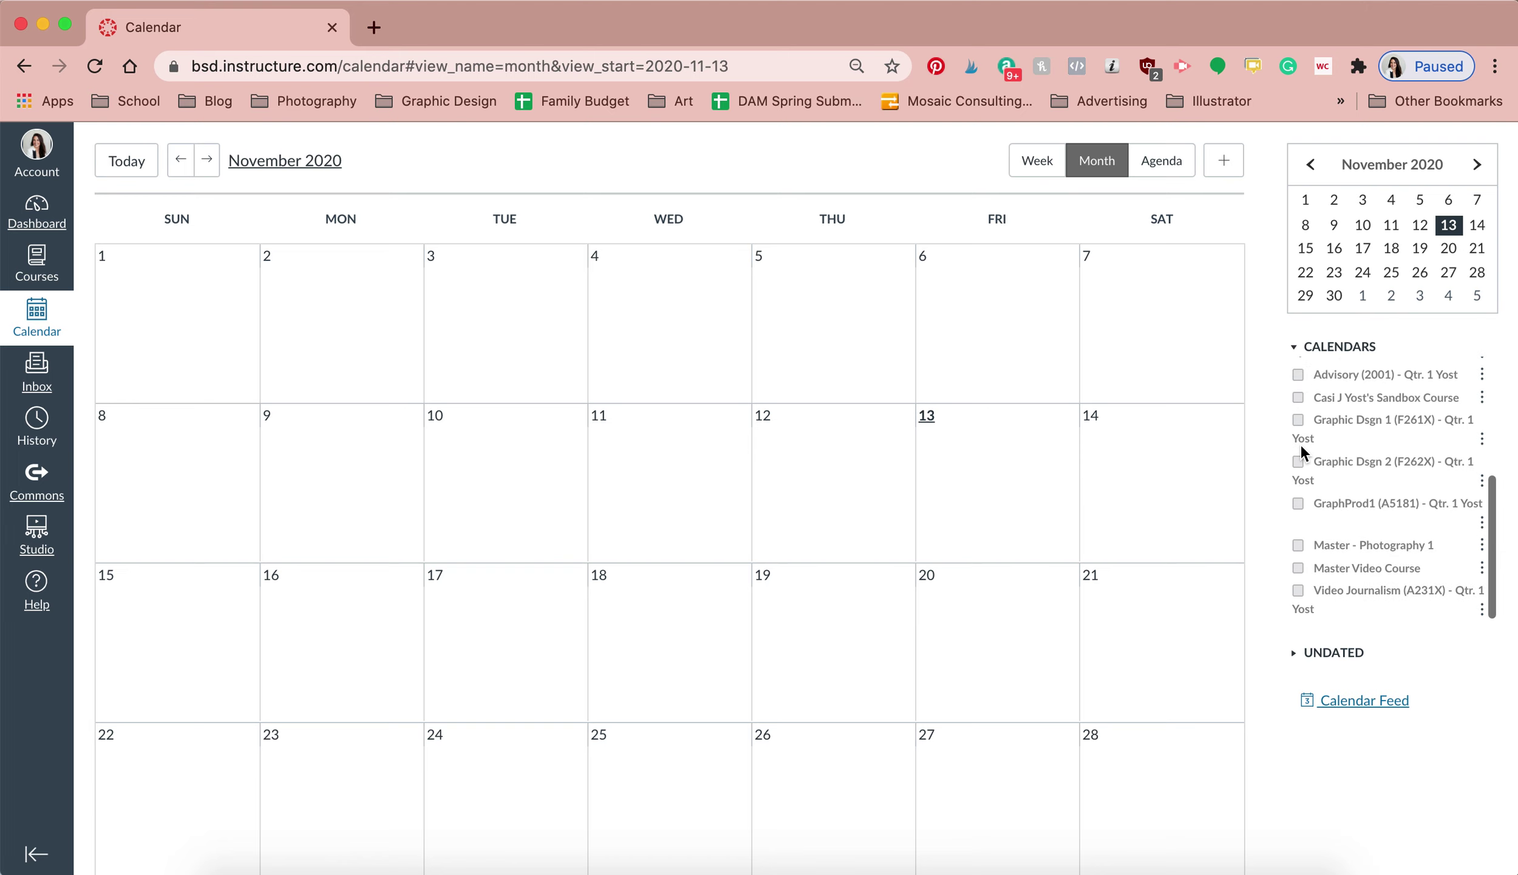
{"action": "scroll", "coordinate": [1302, 452], "scroll_direction": "down", "scroll_amount": 1}
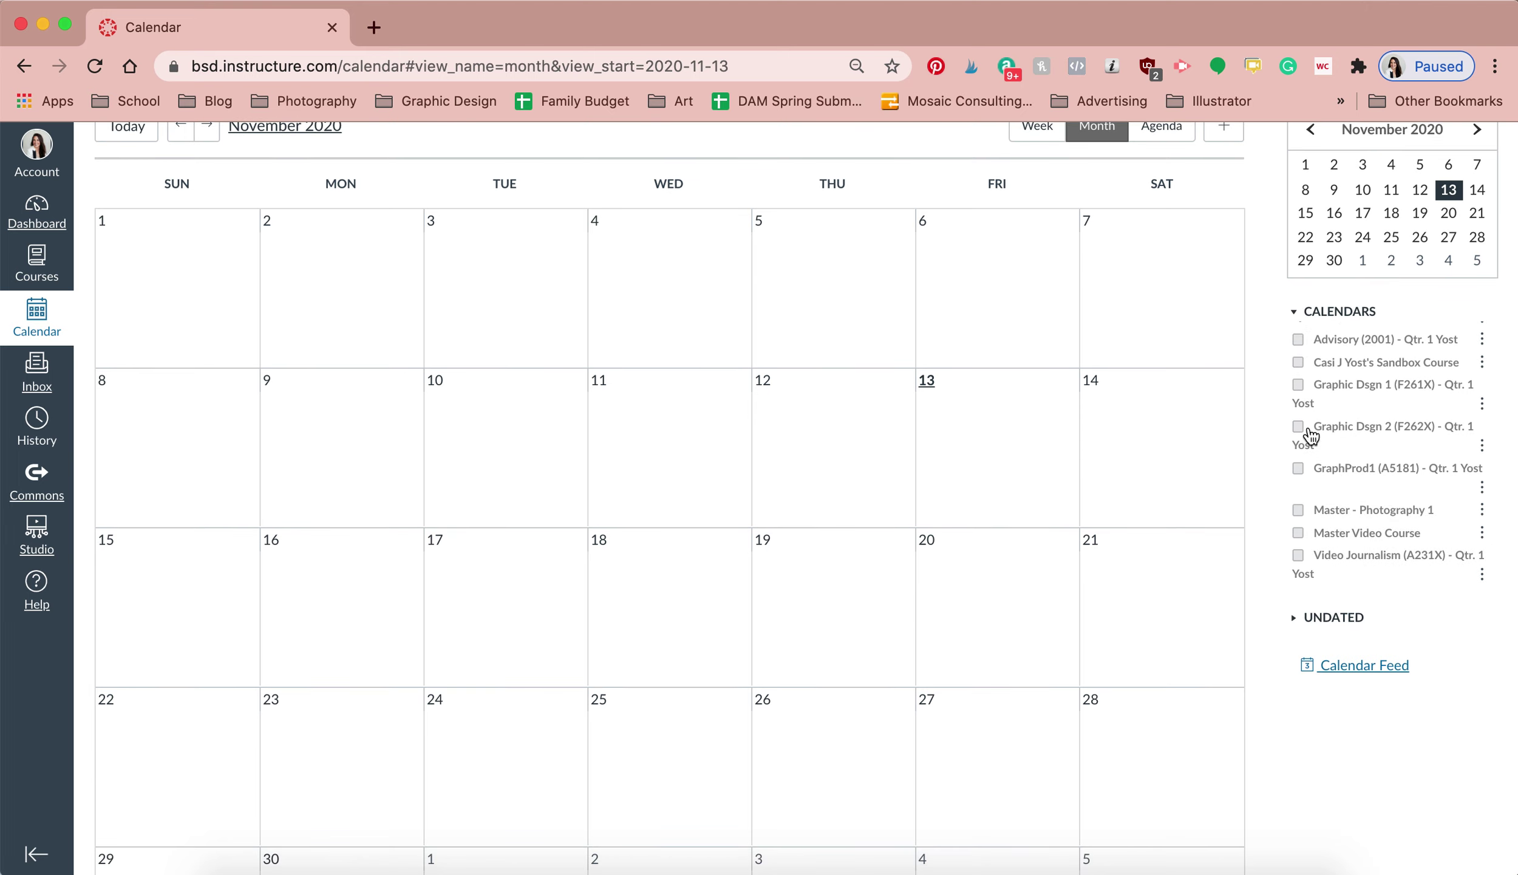
{"action": "left_click", "coordinate": [1299, 427]}
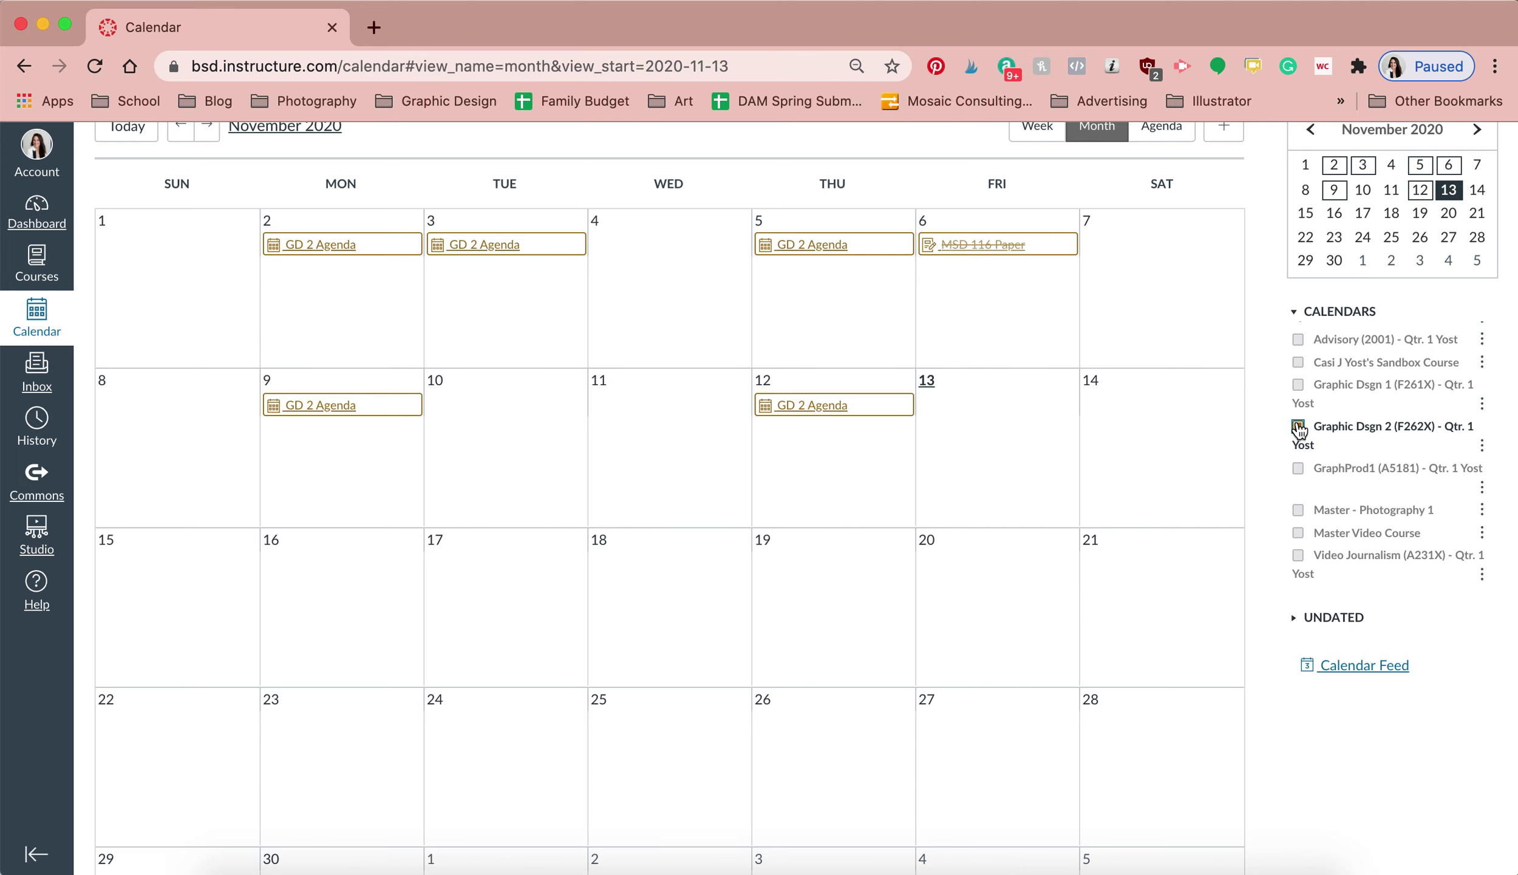
Turn on the Graphic Dsgn 1 Qtr. 1 and GraphProd1 calendars and review their event details.
{"action": "left_click", "coordinate": [1297, 384]}
{"action": "scroll", "coordinate": [1299, 391], "scroll_direction": "down", "scroll_amount": 1}
{"action": "scroll", "coordinate": [1301, 388], "scroll_direction": "up", "scroll_amount": 1}
{"action": "left_click", "coordinate": [1298, 468]}
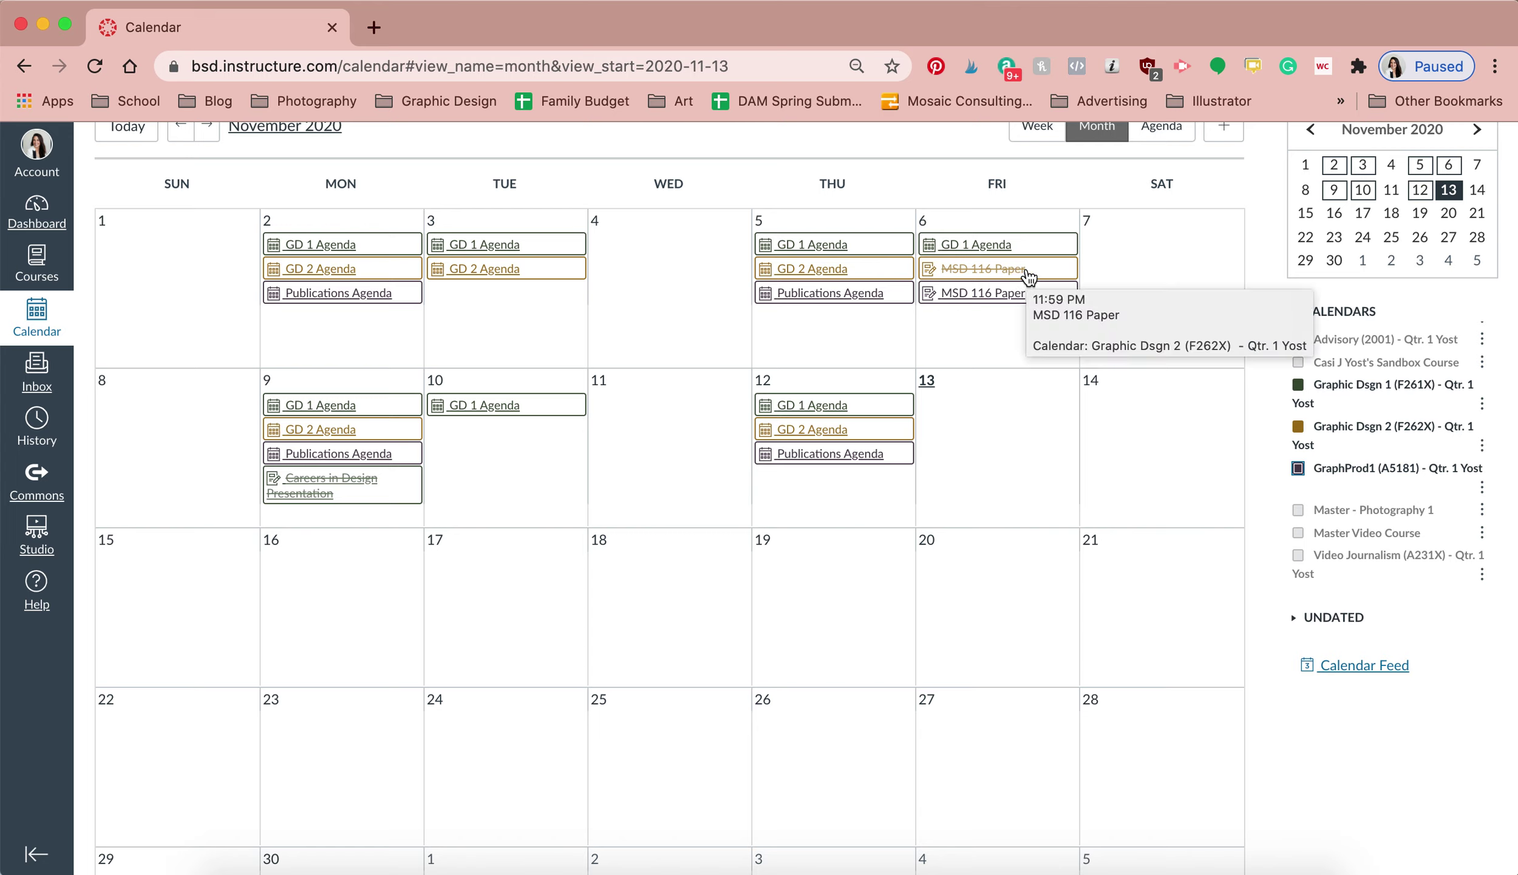
{"action": "mouse_move", "coordinate": [943, 299]}
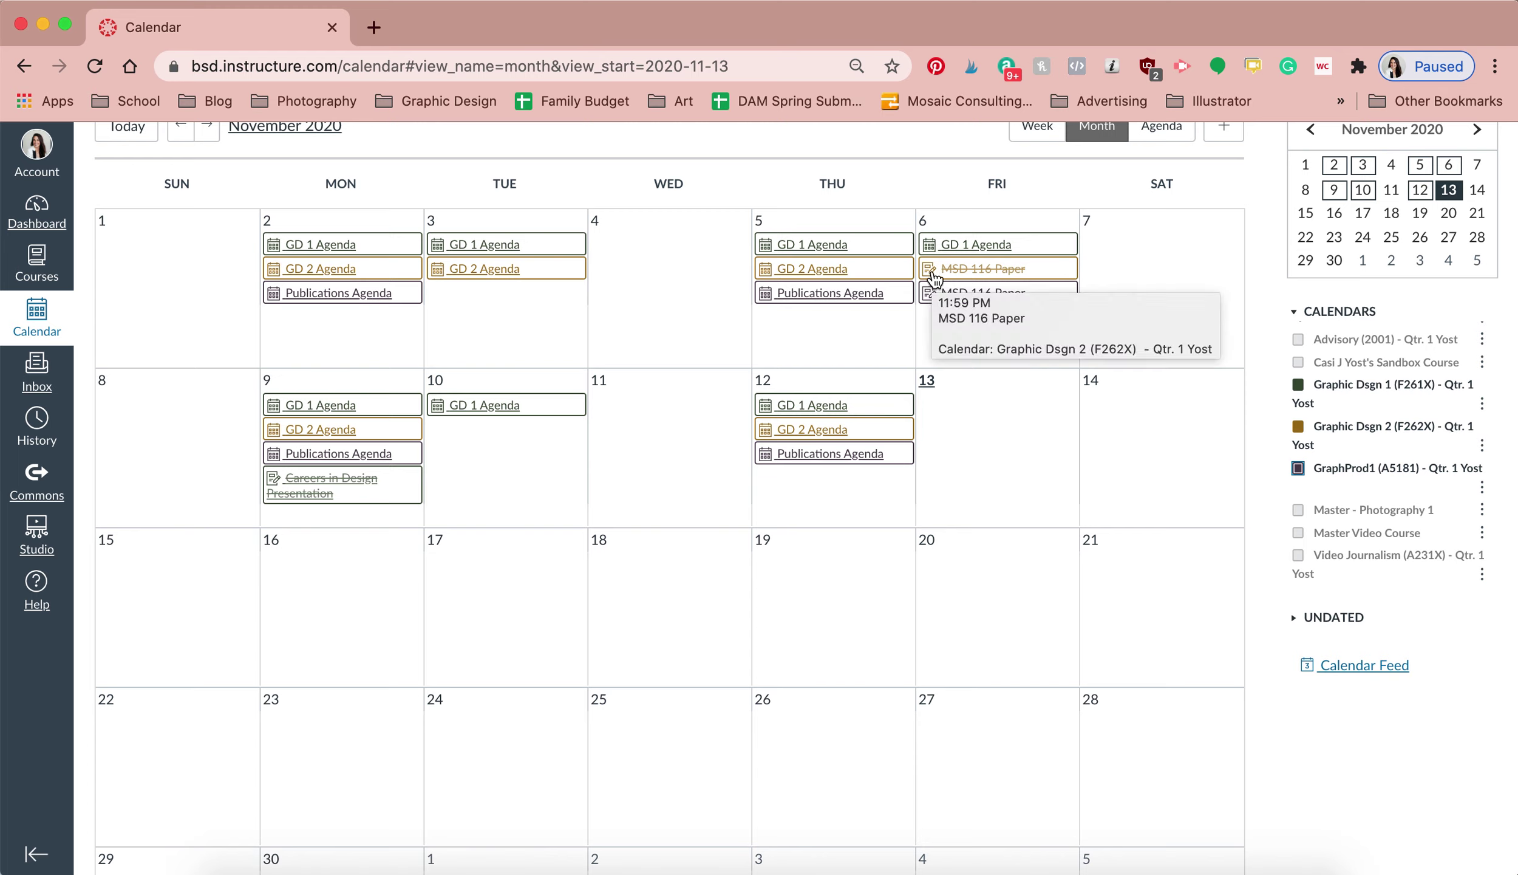
{"action": "mouse_move", "coordinate": [930, 250]}
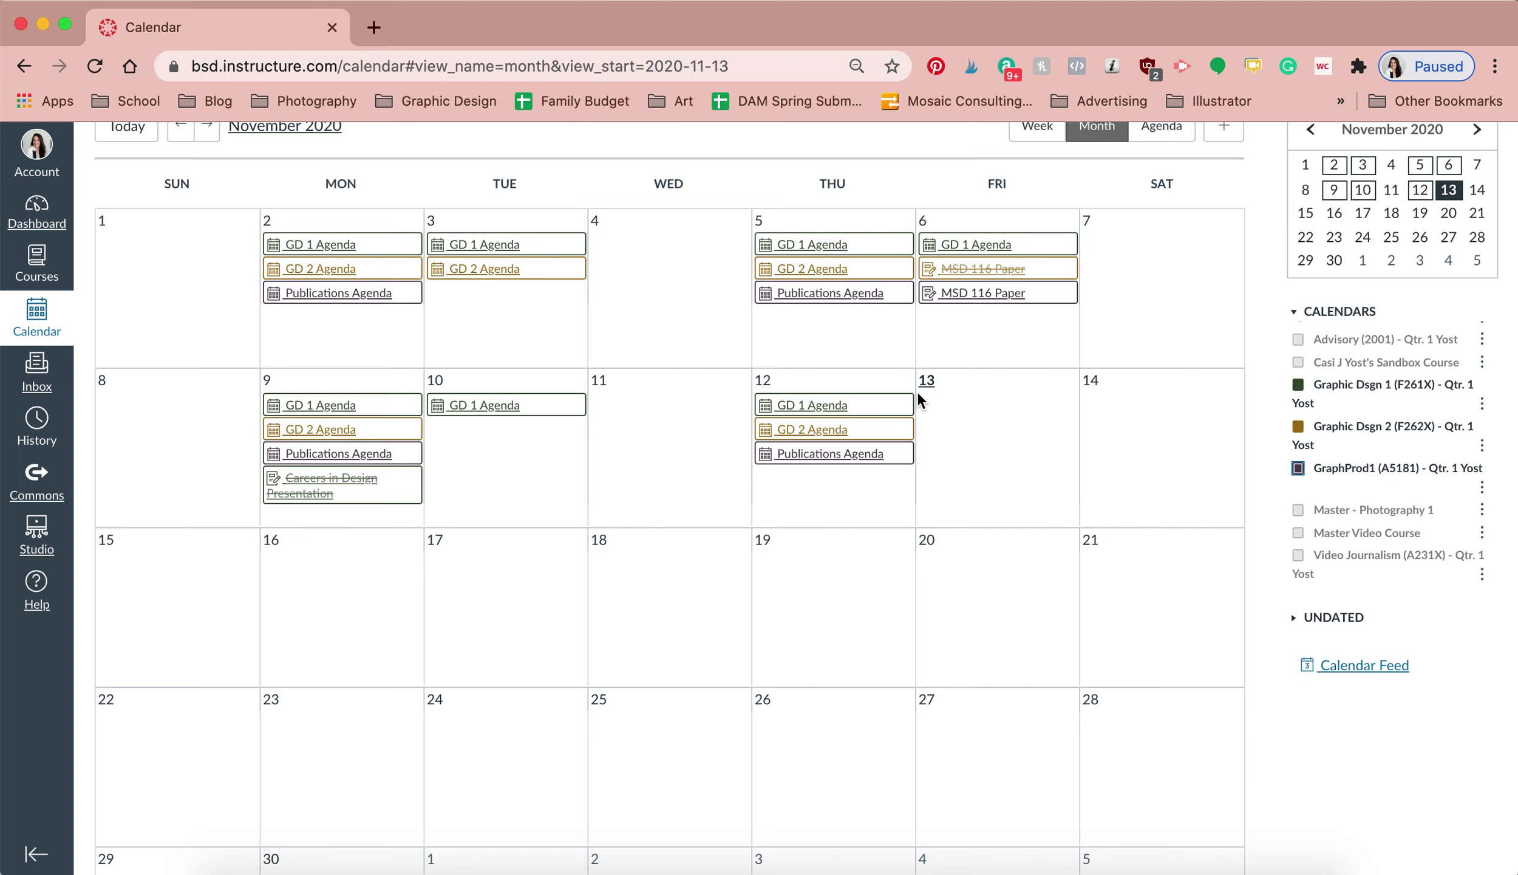
{"action": "scroll", "coordinate": [917, 392], "scroll_direction": "up", "scroll_amount": 2}
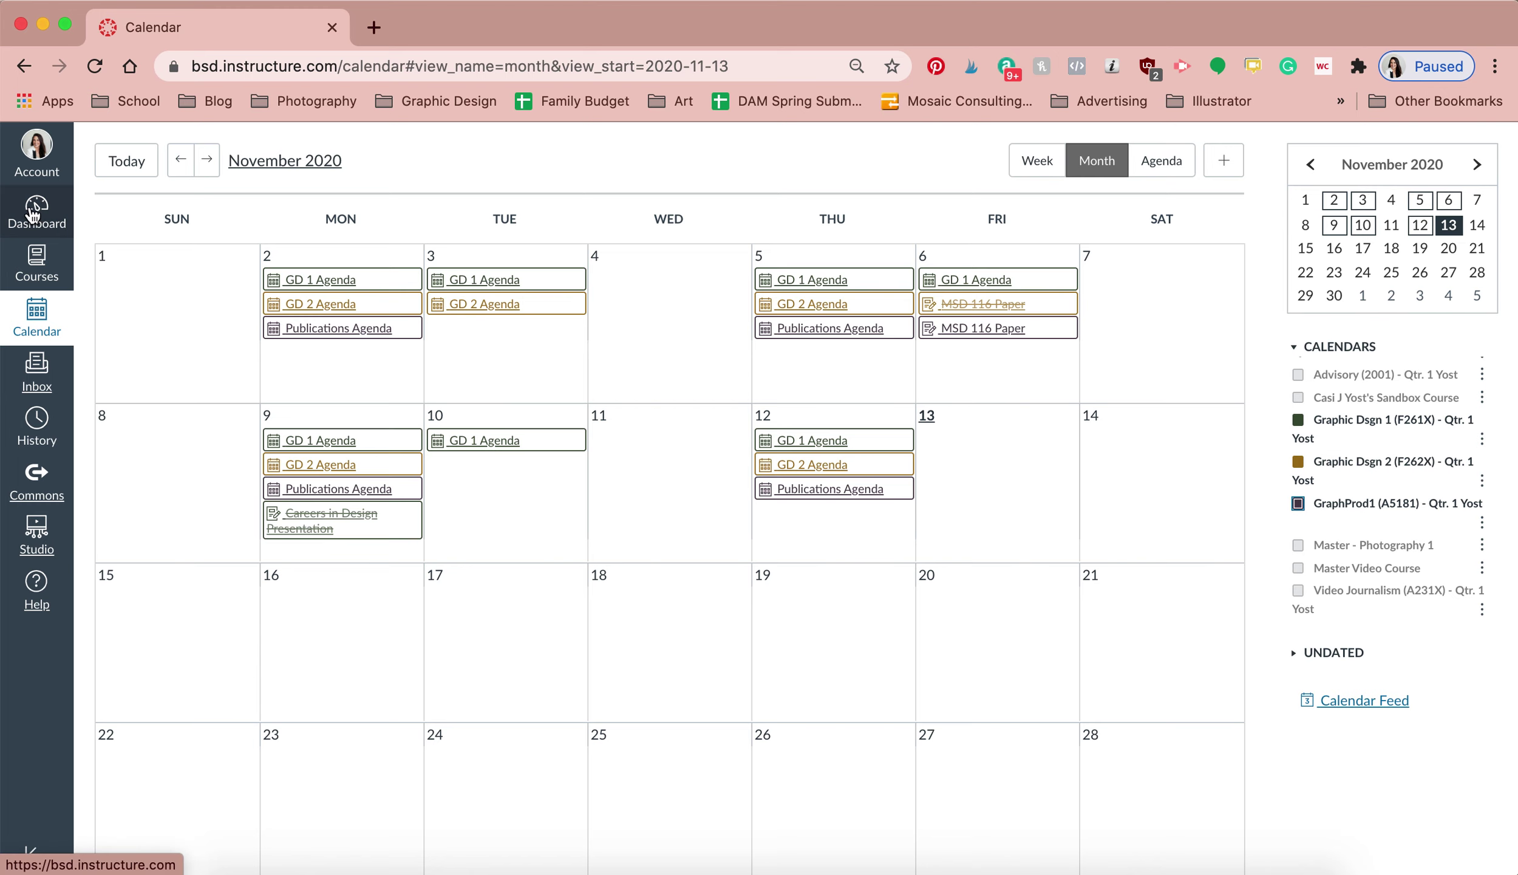
Go back to the Dashboard showing the five published course cards.
{"action": "left_click", "coordinate": [33, 213]}
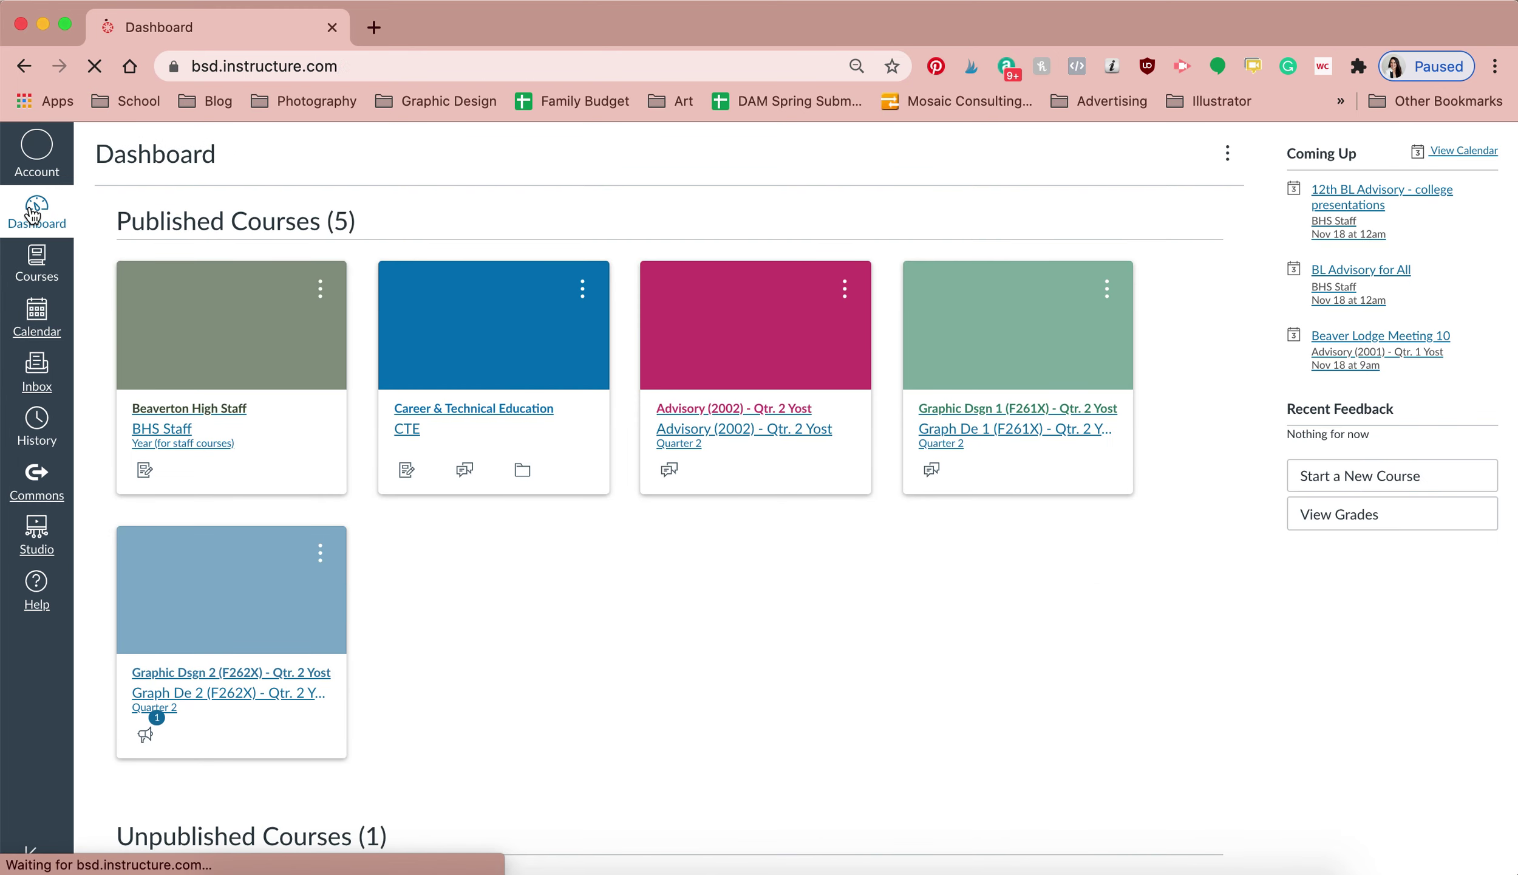